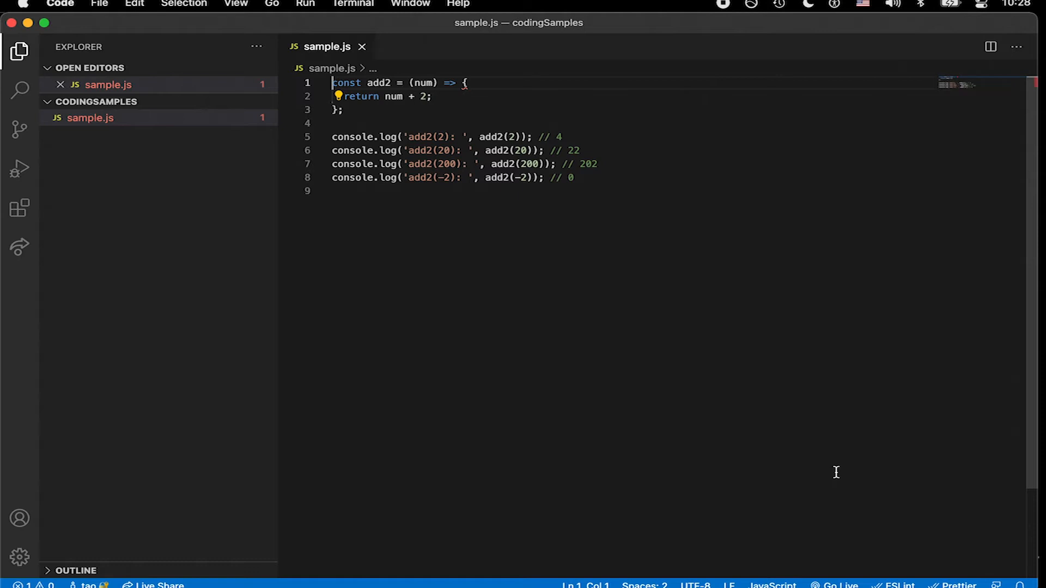
Bring up the integrated terminal at the codingSamples prompt, glancing at the Terminal menu without choosing anything
{"action": "key", "text": "ctrl+grave"}
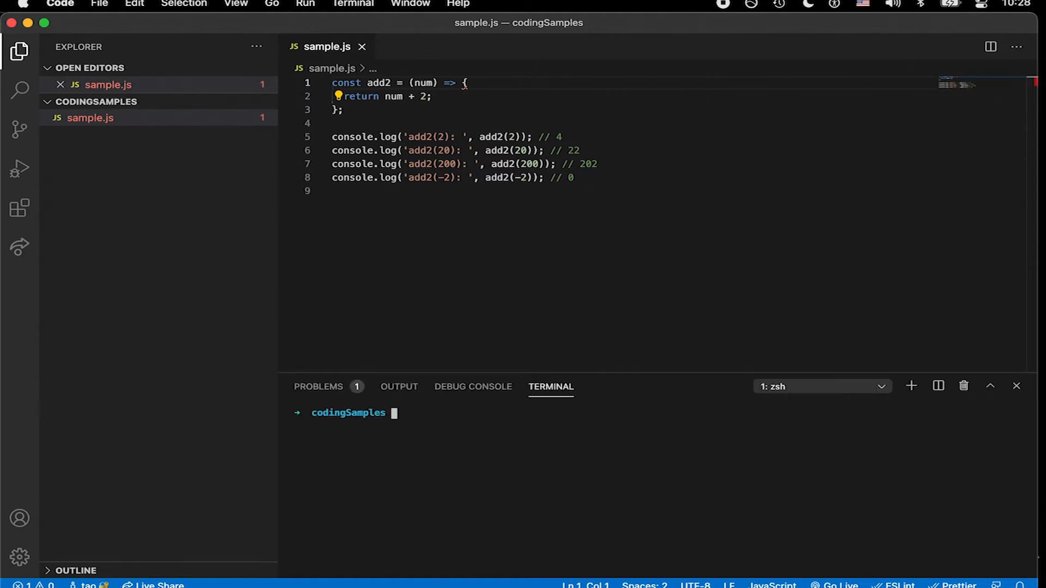
{"action": "left_click", "coordinate": [360, 6]}
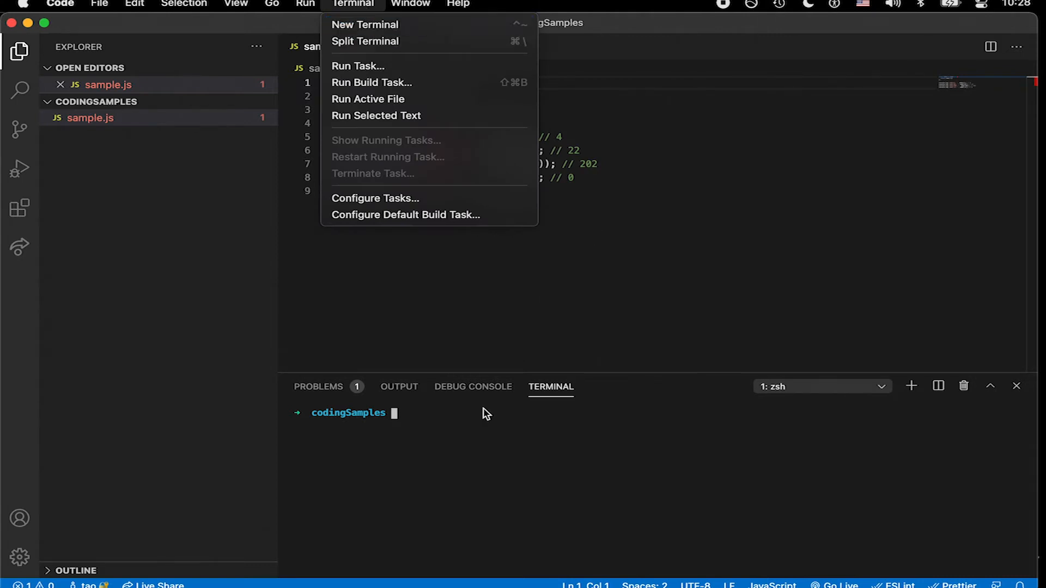
{"action": "left_click", "coordinate": [470, 456]}
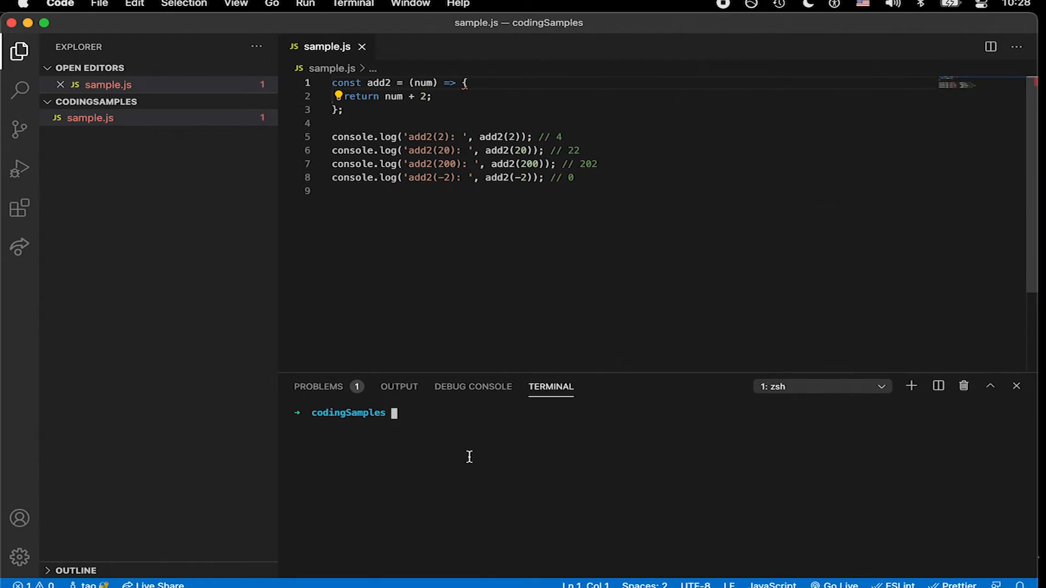
{"action": "type", "text": "node"}
{"action": "type", "text": "sample."}
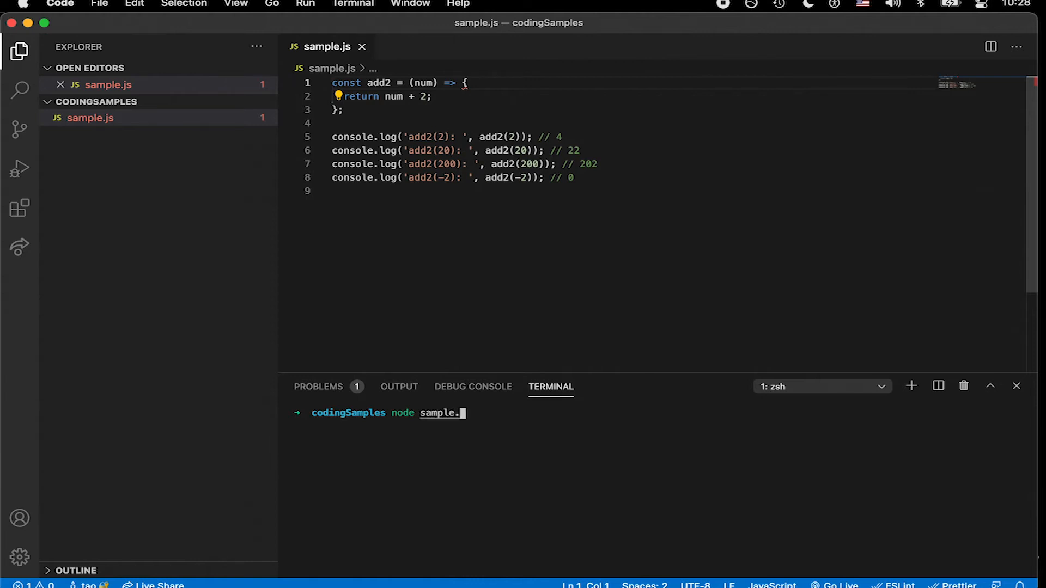
{"action": "type", "text": "js"}
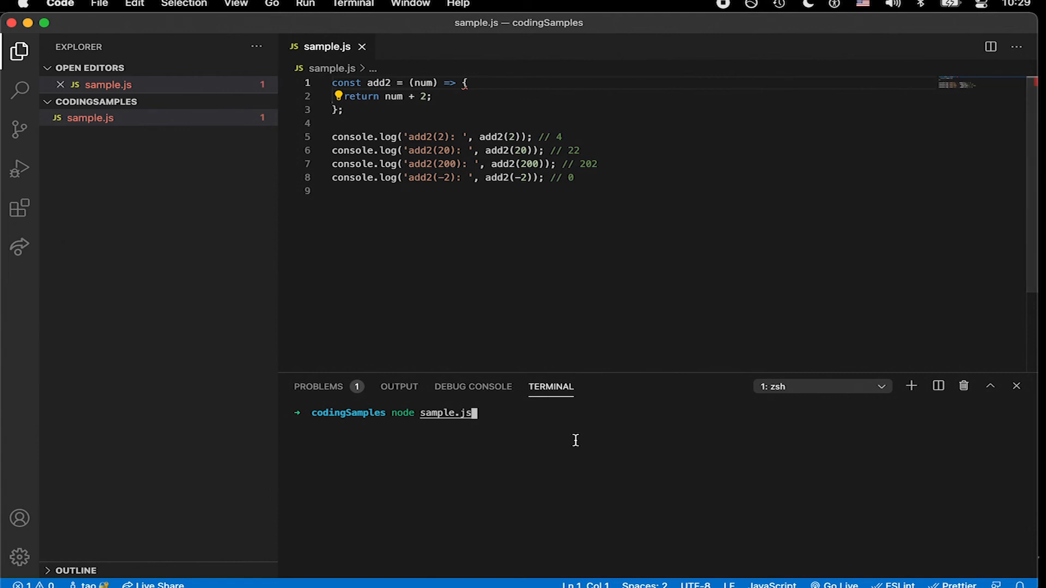
Execute 'node sample.js' so add2 prints 4, 22, 202 and 0
{"action": "key", "text": "Return"}
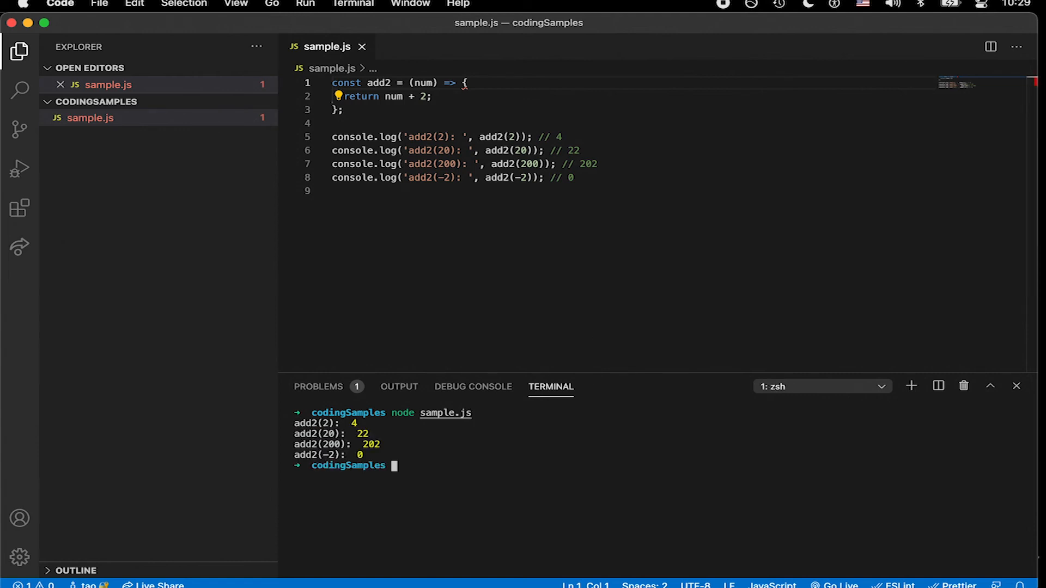